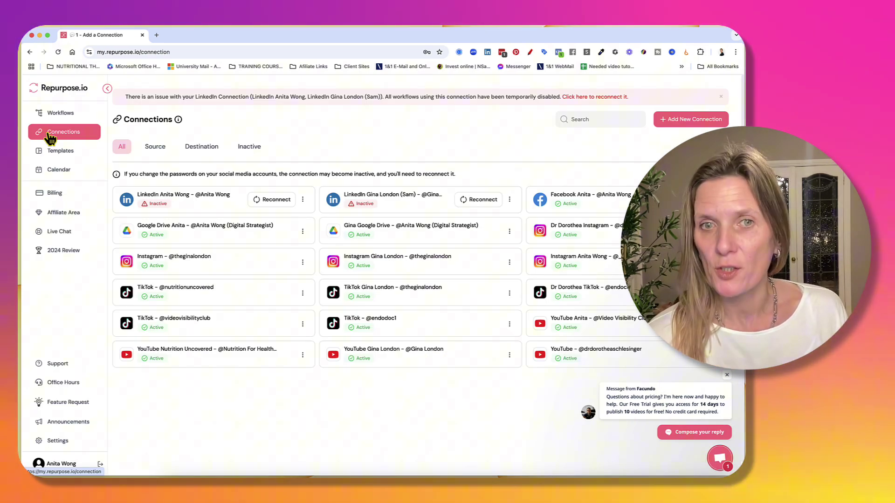
# Start a new platform connection and choose TikTok as the platform.
pyautogui.click(688, 116)
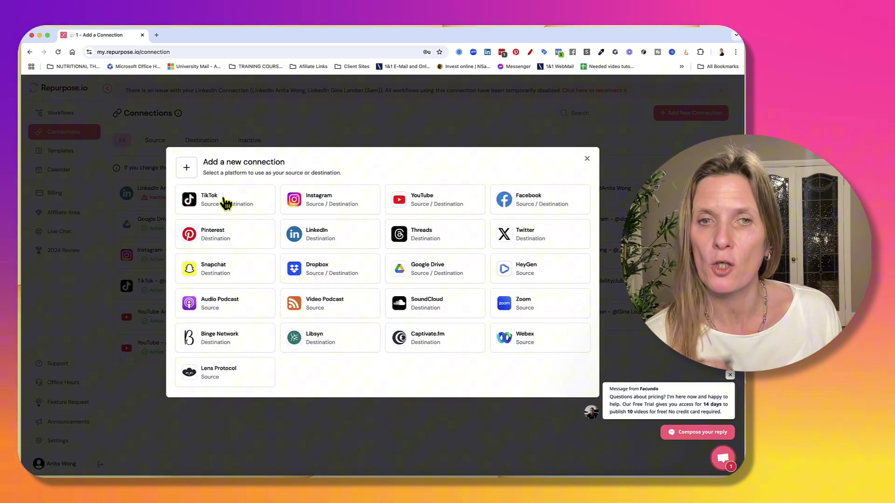
pyautogui.click(225, 204)
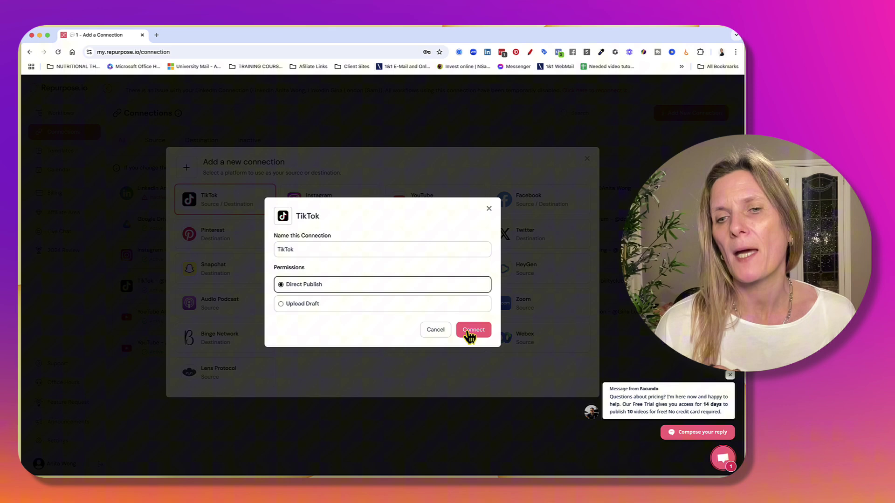
# Confirm the TikTok connection and authorize it by logging in to TikTok with a QR code.
pyautogui.click(472, 330)
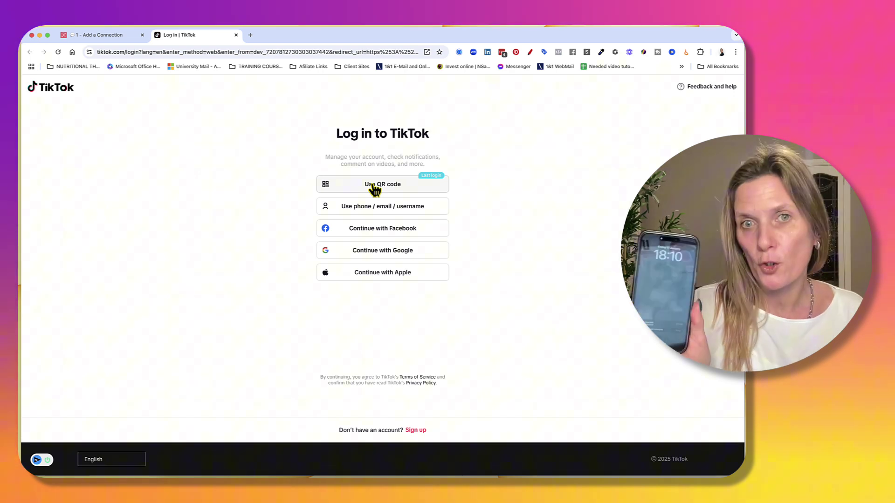
pyautogui.click(375, 187)
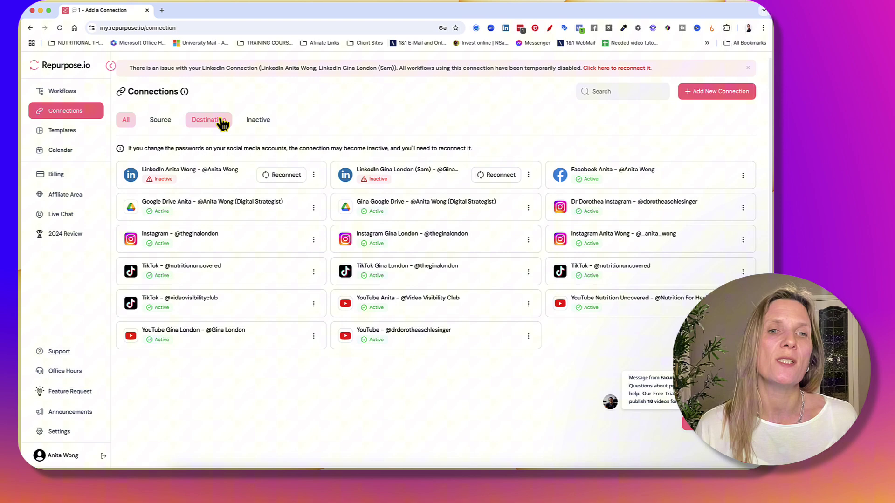
# Filter to destinations and submit a Google Drive connection named 'Google Drive Test'.
pyautogui.click(220, 122)
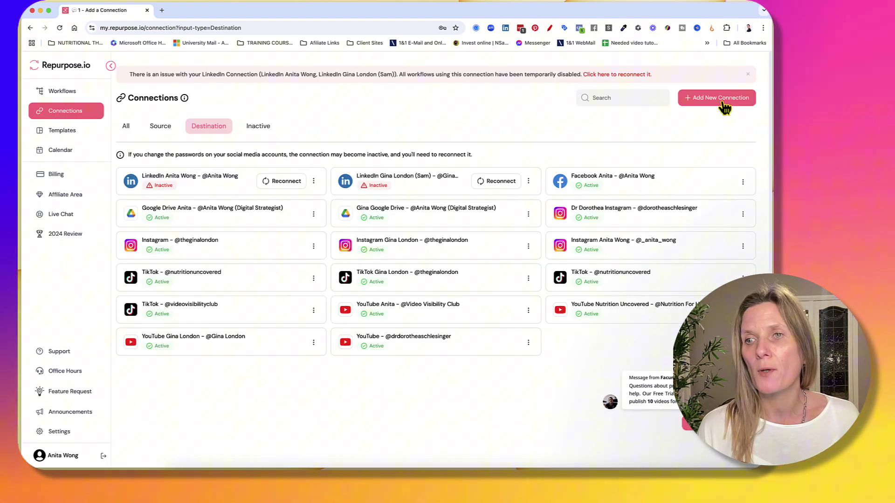
pyautogui.click(724, 105)
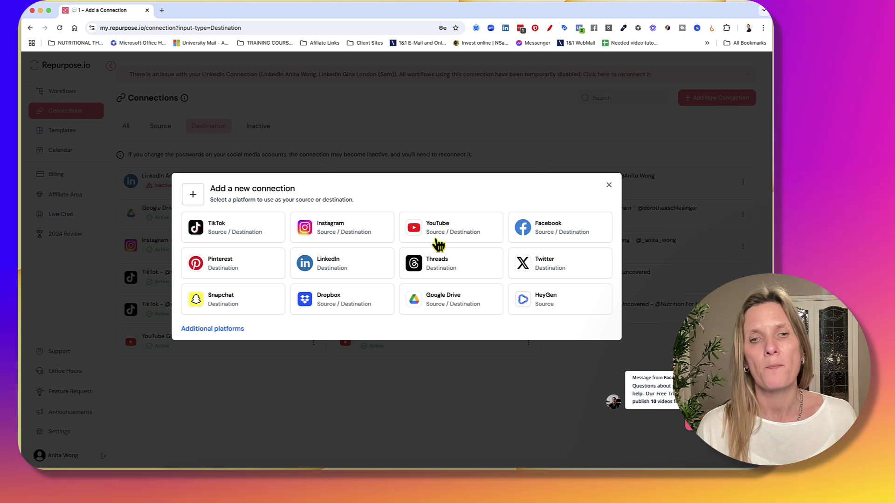
pyautogui.click(446, 301)
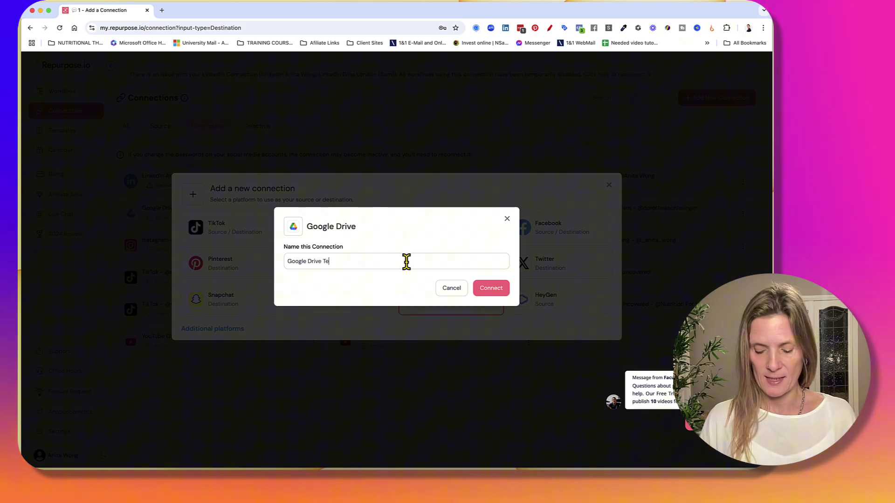
pyautogui.write('st')
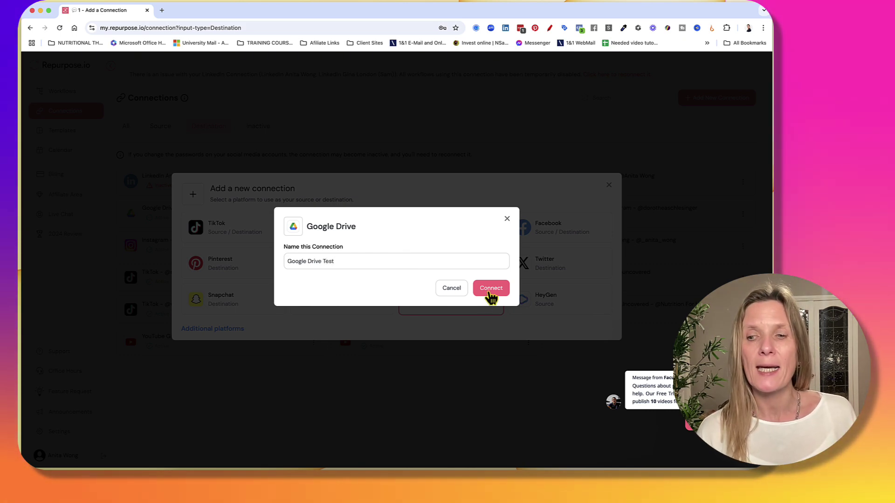
pyautogui.click(490, 294)
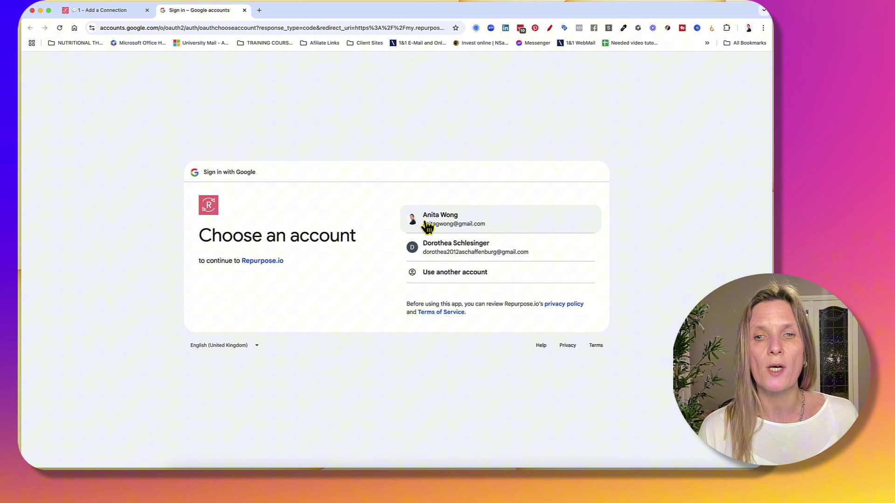
# Pick the Google account and allow Repurpose.io access to it.
pyautogui.click(426, 223)
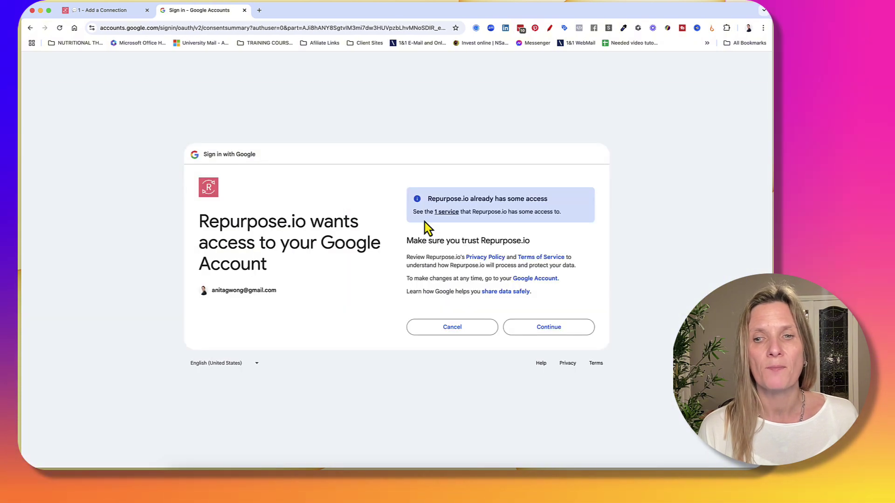
pyautogui.click(546, 328)
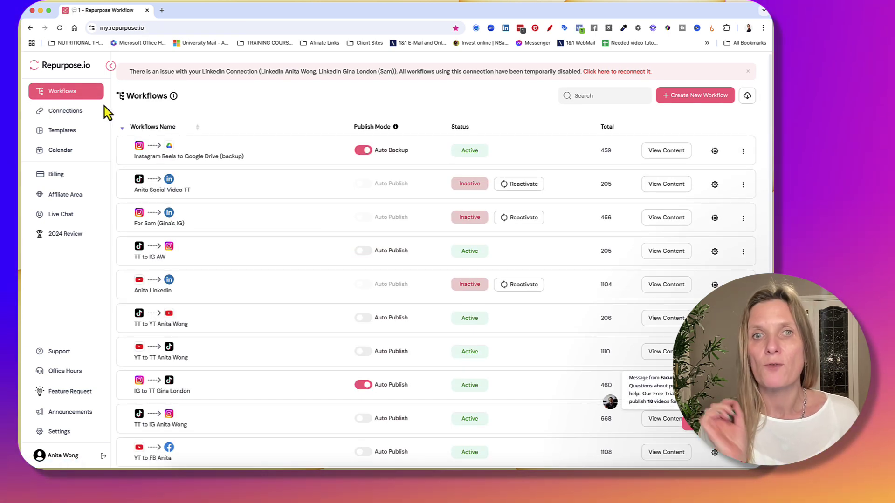
# Create a new workflow with the first listed TikTok account as its source.
pyautogui.click(688, 97)
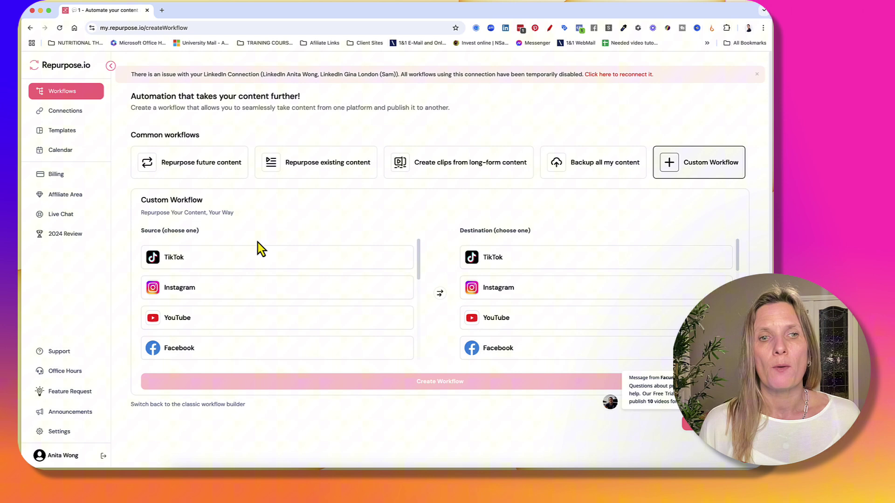
pyautogui.click(249, 267)
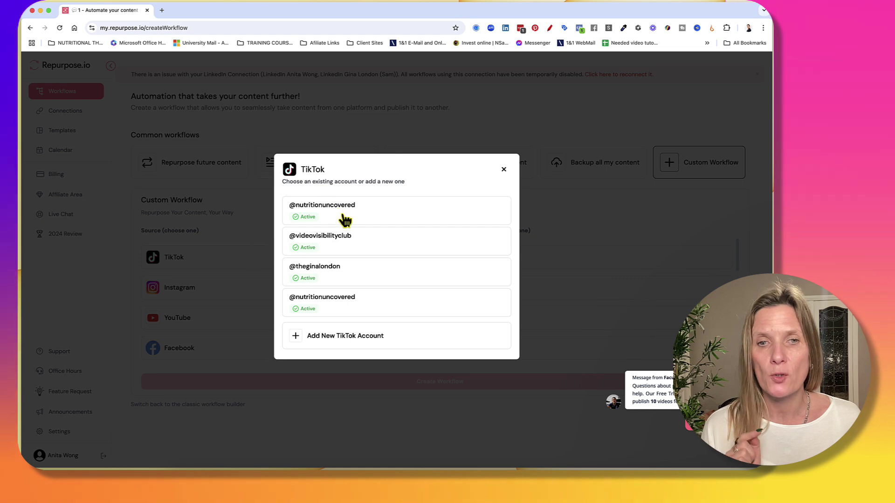
pyautogui.click(345, 219)
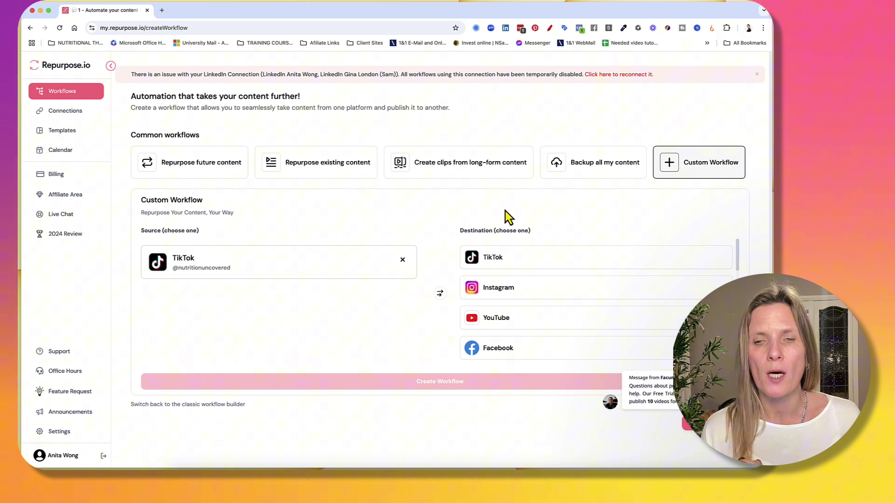
# Set the first listed Google Drive account as the workflow destination.
pyautogui.scroll(-1, 505, 212)
pyautogui.moveTo(737, 234); pyautogui.dragTo(739, 311)
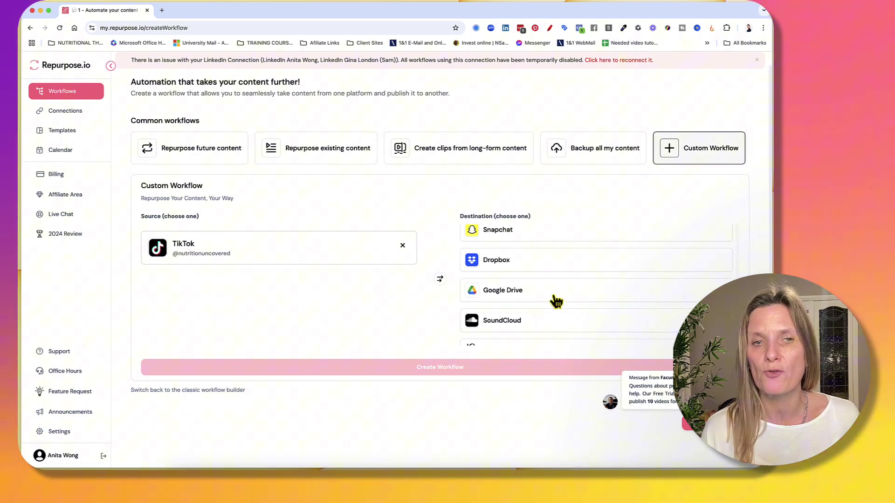
pyautogui.click(556, 300)
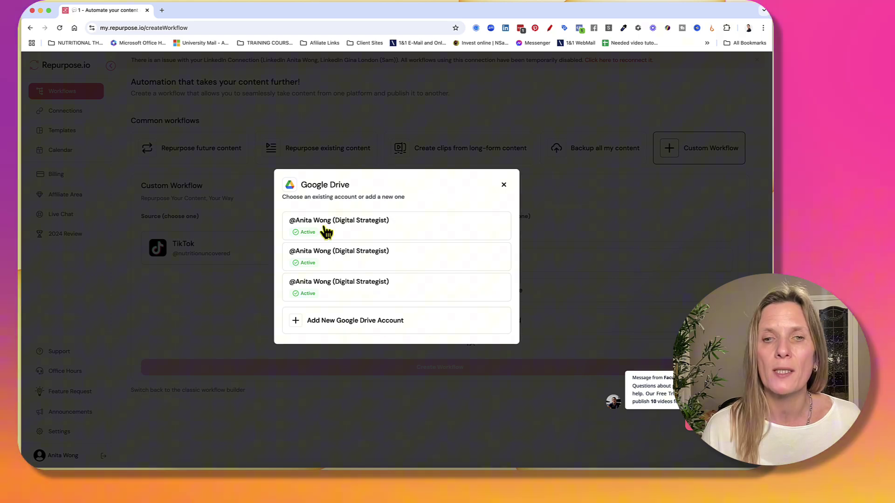
pyautogui.click(325, 230)
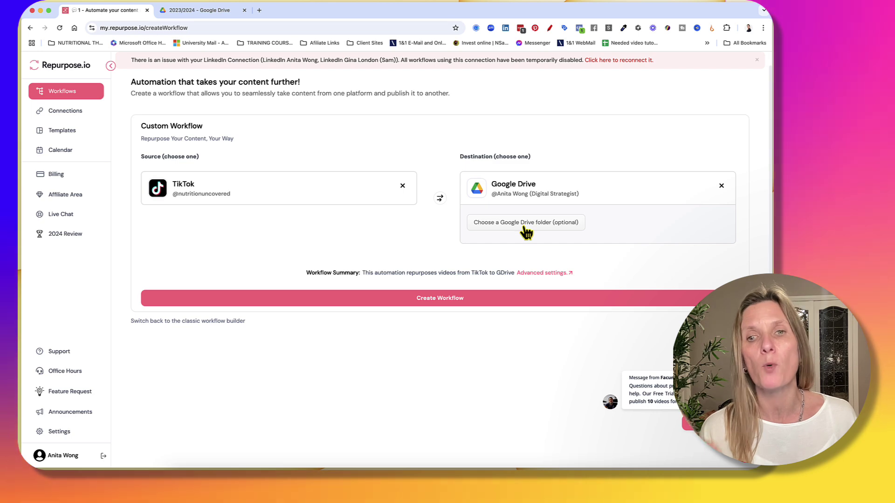
# Create a folder named 'TIKTOK CONTENT' inside Drive's 2023/2024 folder.
pyautogui.click(183, 16)
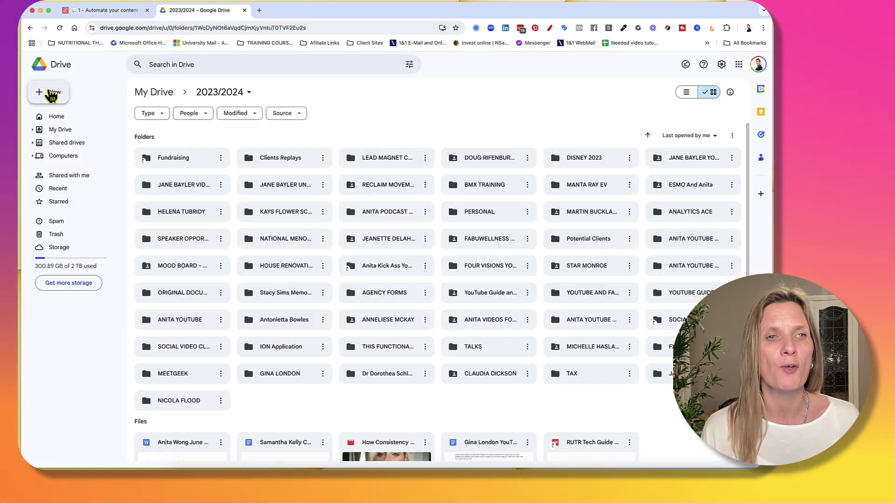
pyautogui.click(51, 93)
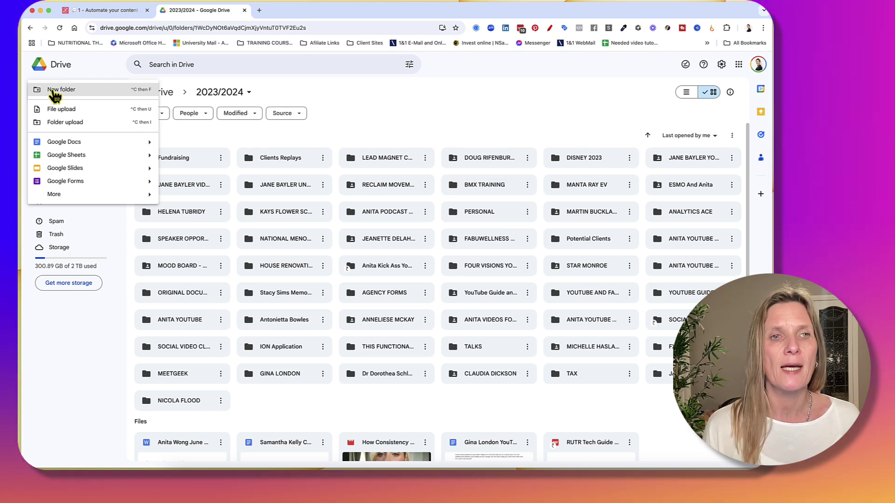
pyautogui.click(55, 91)
pyautogui.write('TIKTOK CONTE4N')
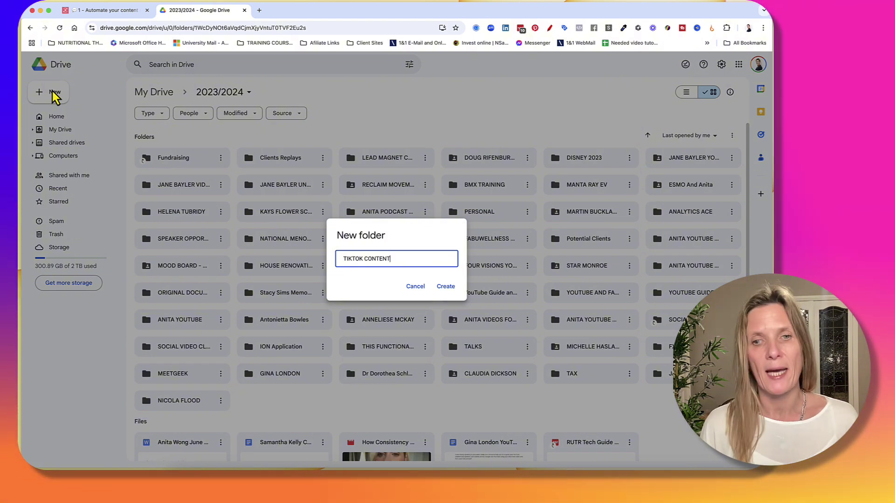
pyautogui.click(445, 287)
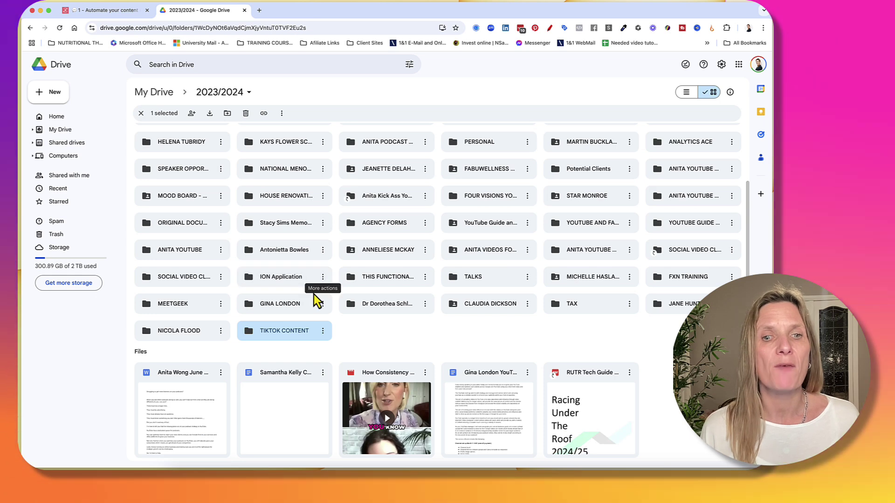
# Select 2023/2024 > TIKTOK CONTENT as the workflow's Google Drive save folder.
pyautogui.click(98, 12)
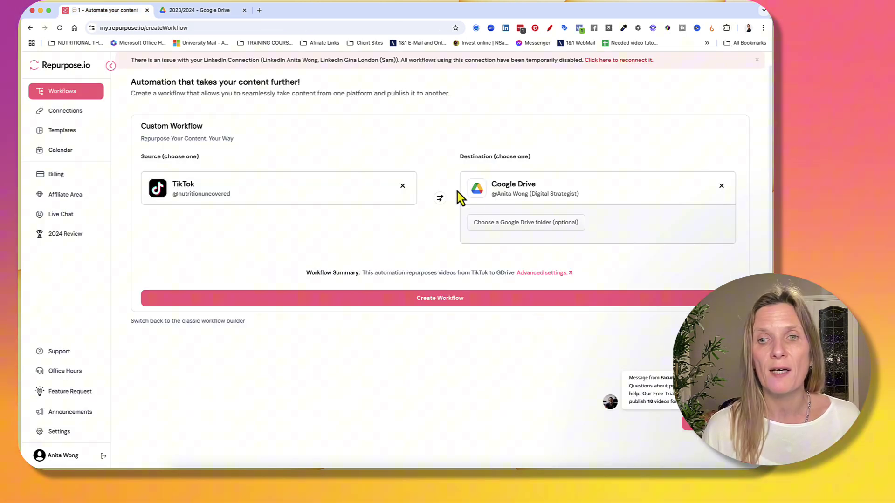
pyautogui.click(507, 223)
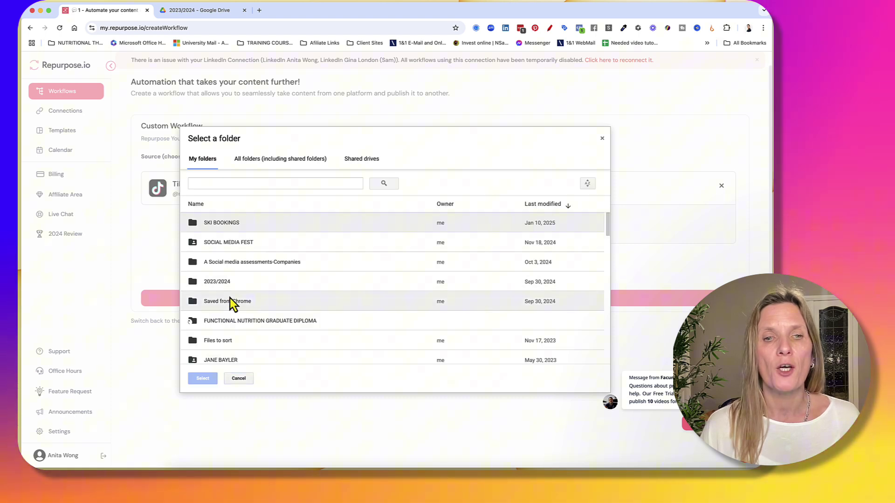
pyautogui.click(224, 283)
pyautogui.doubleClick(223, 283)
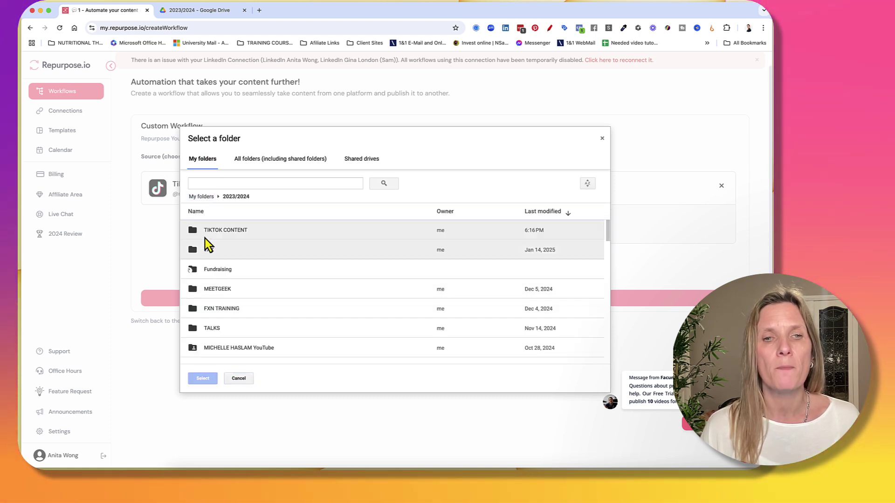
pyautogui.click(202, 378)
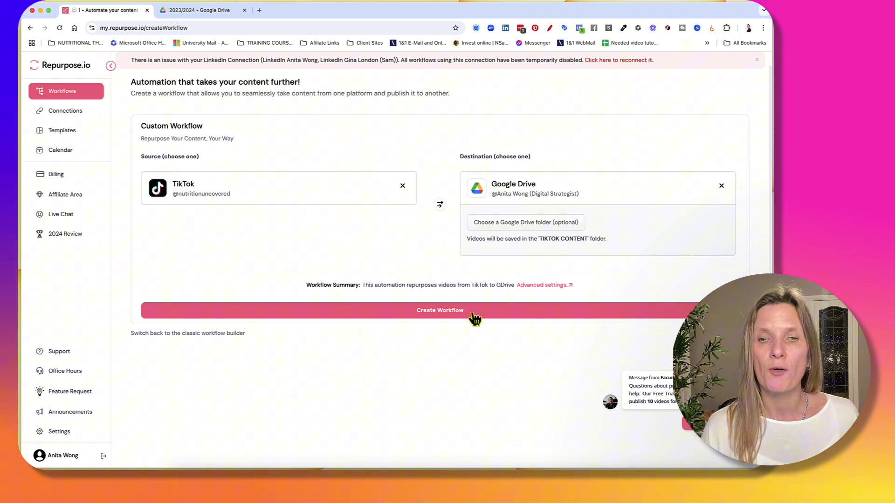
# Create the workflow and enable auto backup for all future and existing content, no date filter.
pyautogui.click(472, 315)
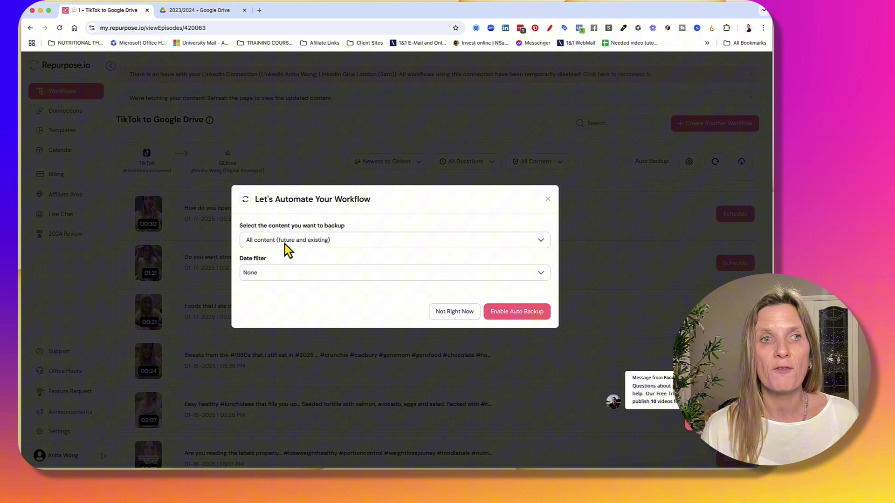
pyautogui.click(320, 241)
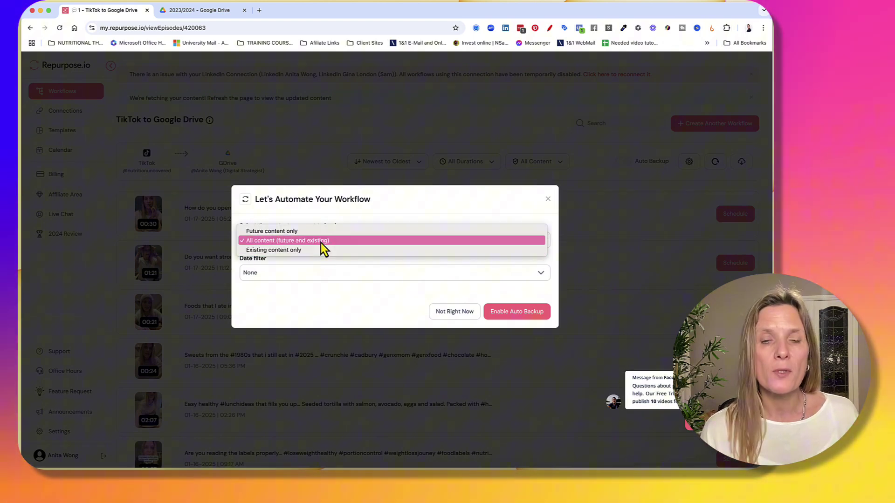
pyautogui.click(320, 242)
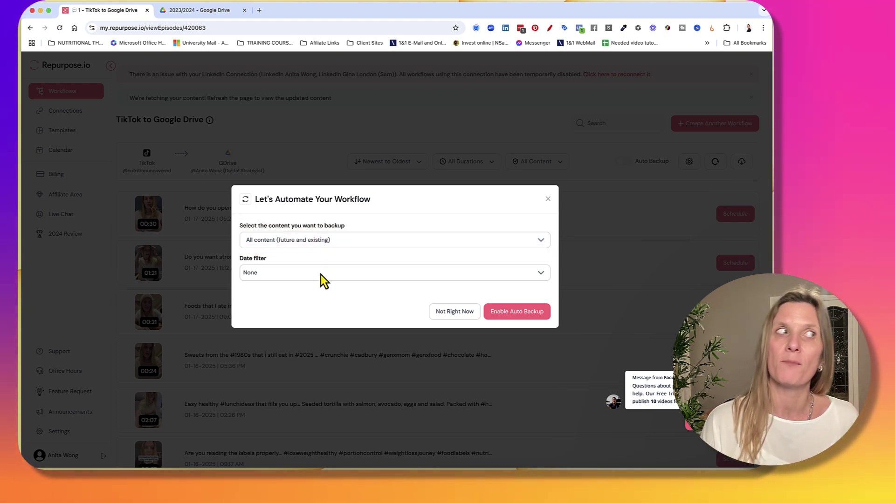
pyautogui.click(321, 275)
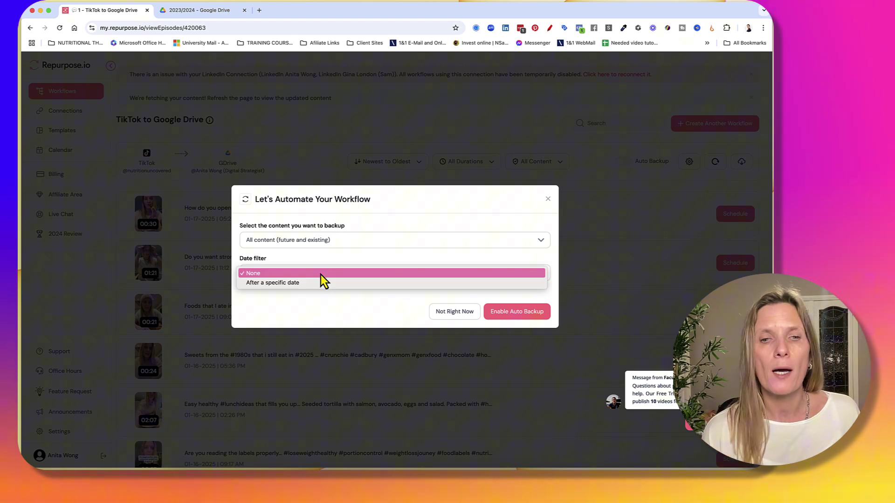
pyautogui.click(320, 275)
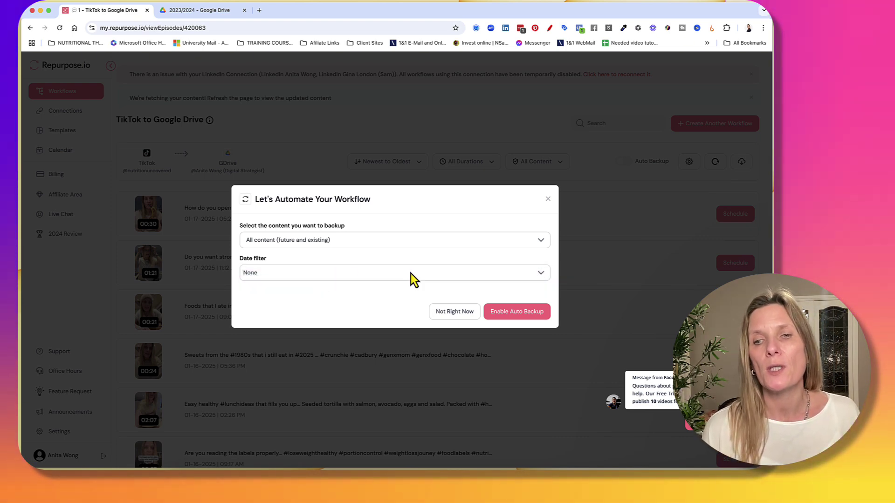
pyautogui.click(507, 312)
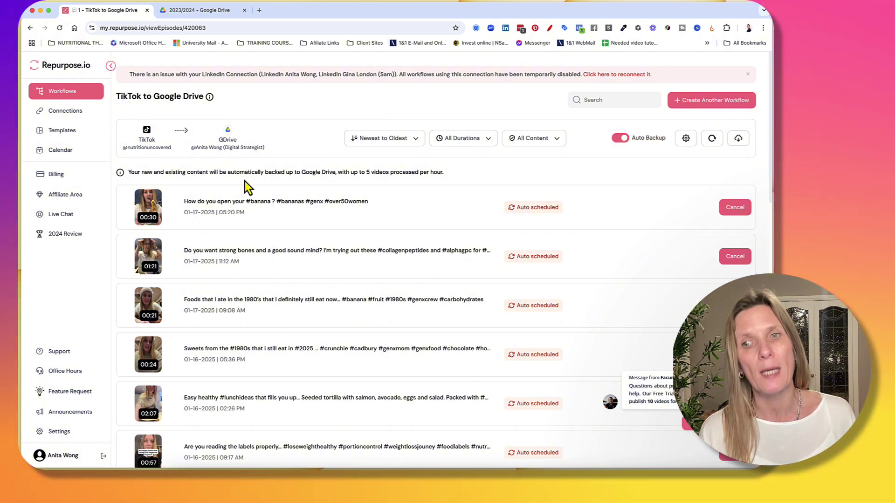
# Check the still-empty TIKTOK CONTENT folder in Drive, then return to the Repurpose.io workflow.
pyautogui.click(198, 11)
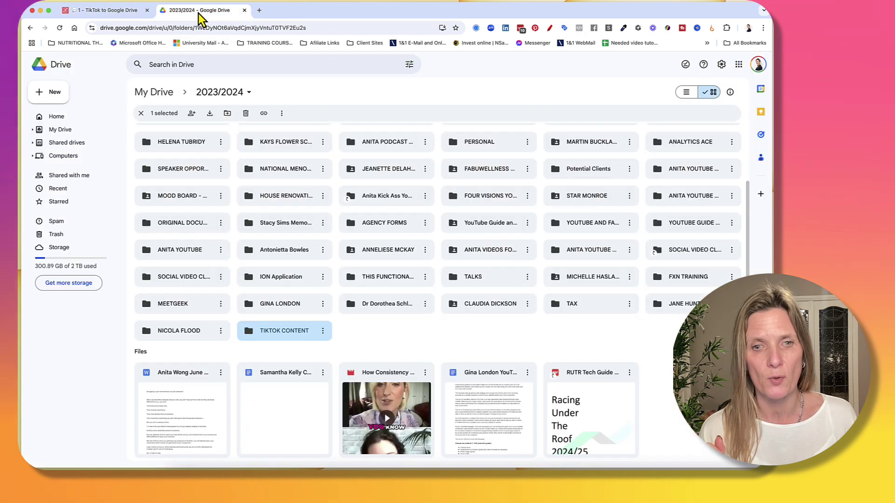
pyautogui.doubleClick(301, 334)
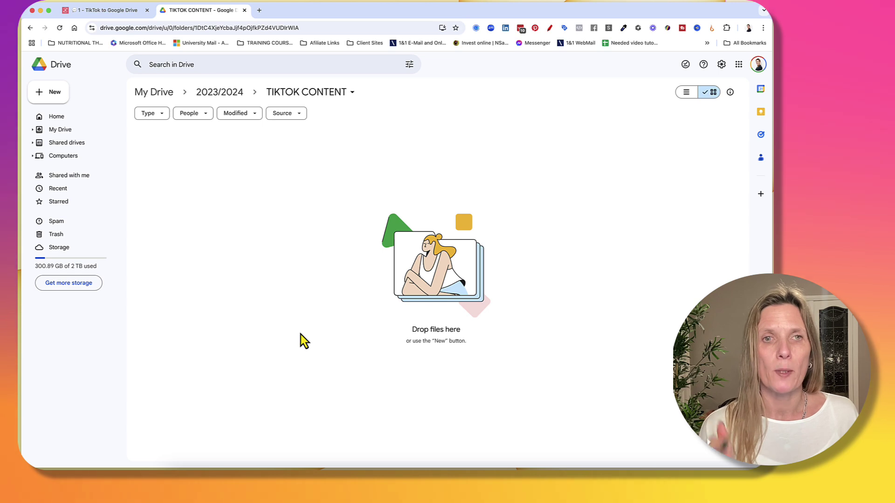
pyautogui.click(100, 9)
pyautogui.click(65, 110)
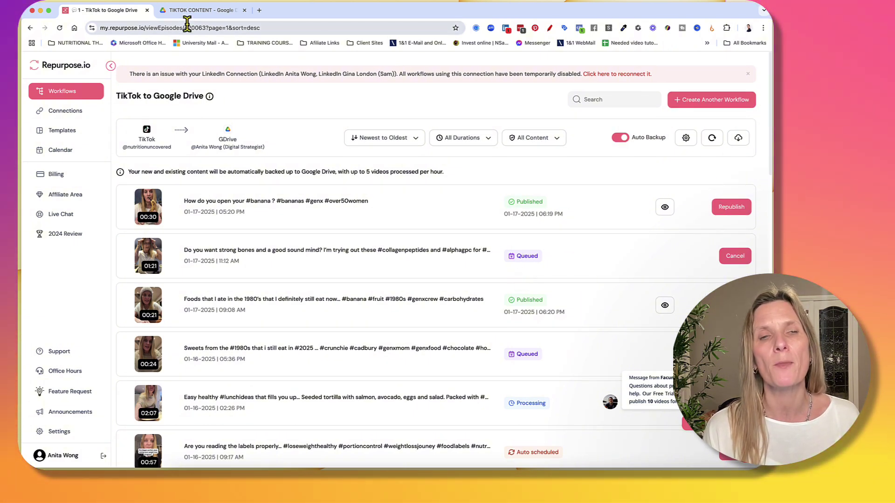
# Reload the TIKTOK CONTENT Drive folder to reveal the three backed-up TikTok videos.
pyautogui.click(195, 11)
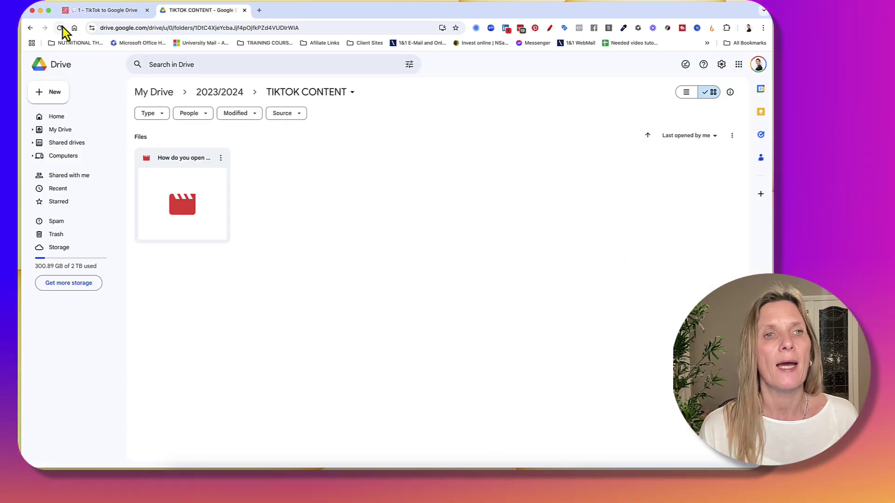
pyautogui.click(59, 28)
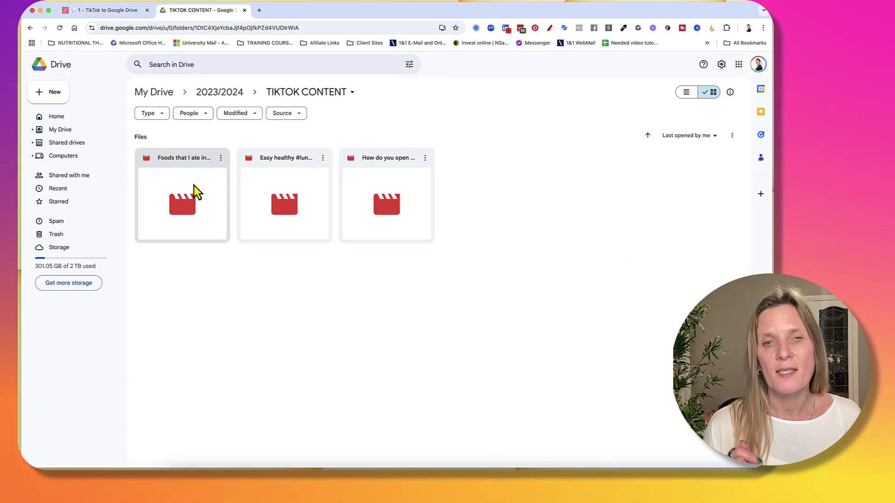